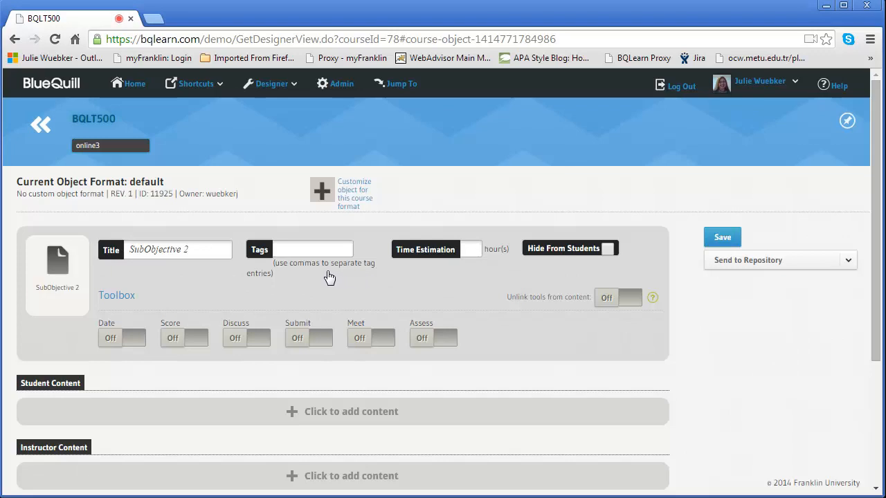
Enable the Discuss tool for the SubObjective 2 learning object and save the object.
click(236, 344)
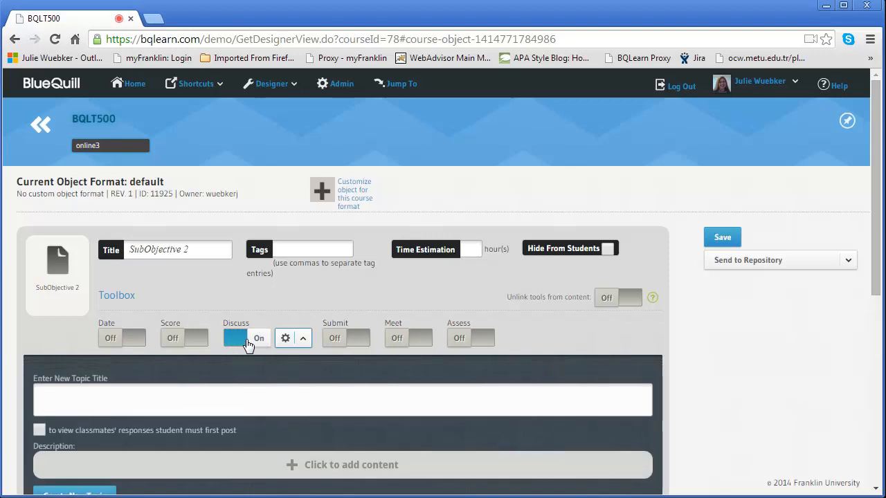
scroll(243, 340, down, 1)
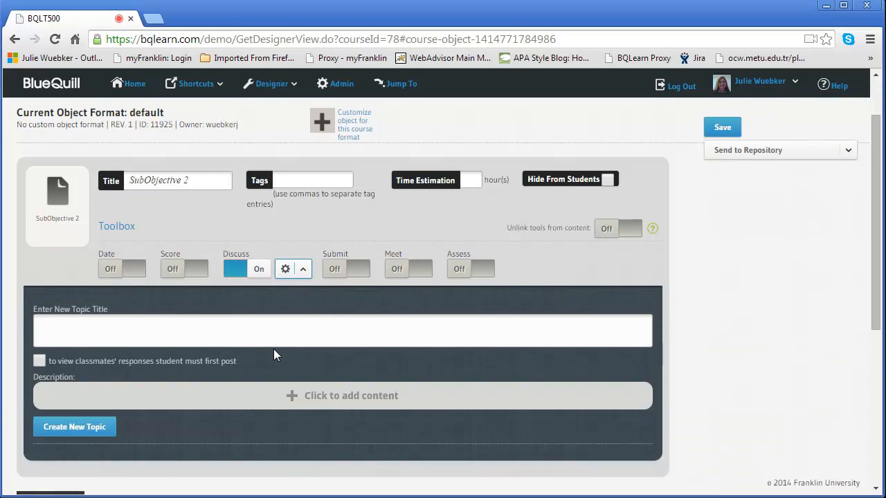
click(302, 271)
click(728, 130)
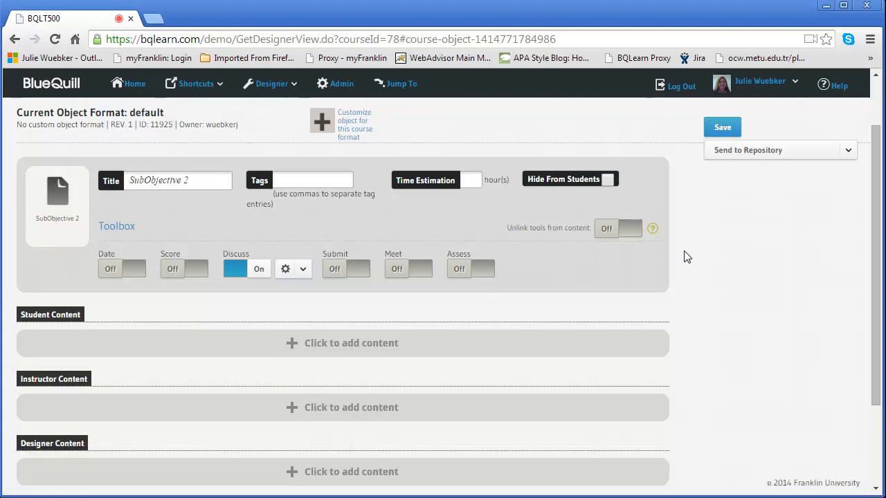
Draft a new discussion topic titled "This is the Title" with the description "This is the description.".
click(303, 270)
click(131, 339)
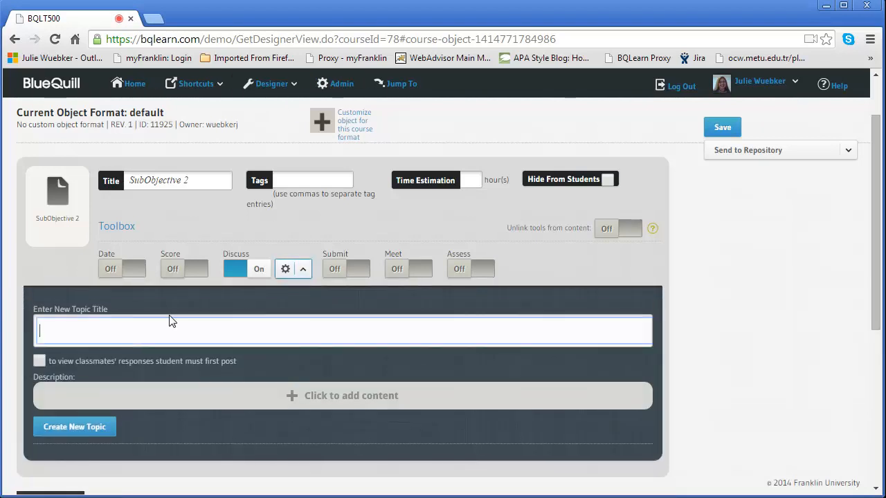
text(This is the Title)
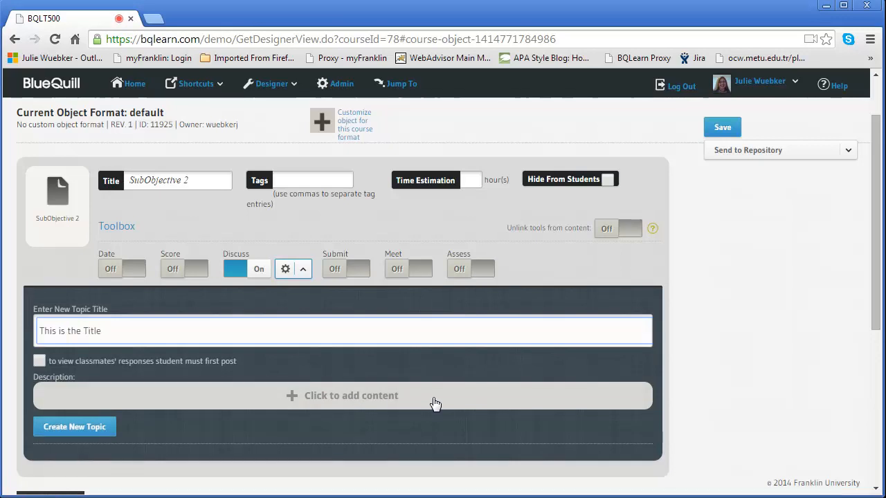
click(321, 407)
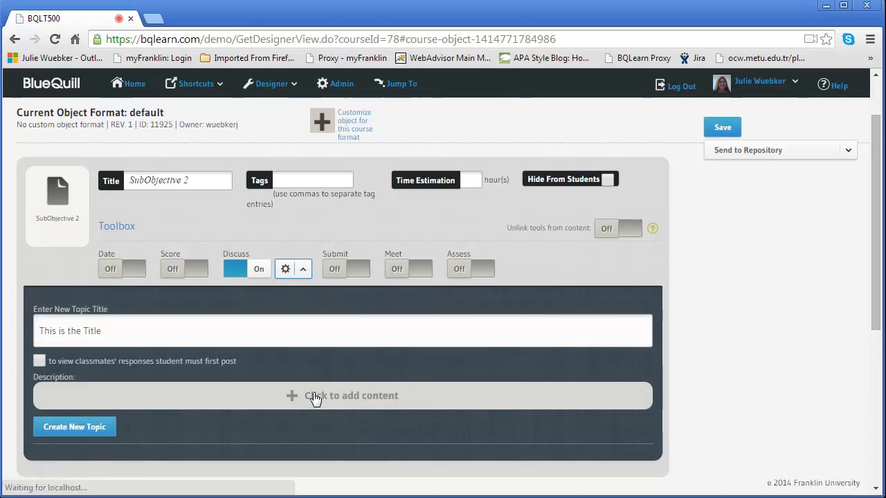
scroll(207, 388, down, 2)
click(170, 357)
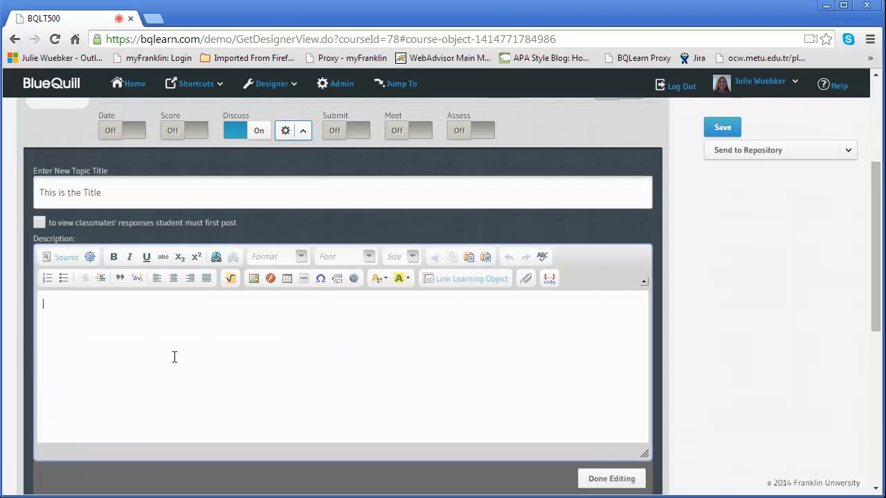
text(This is the description)
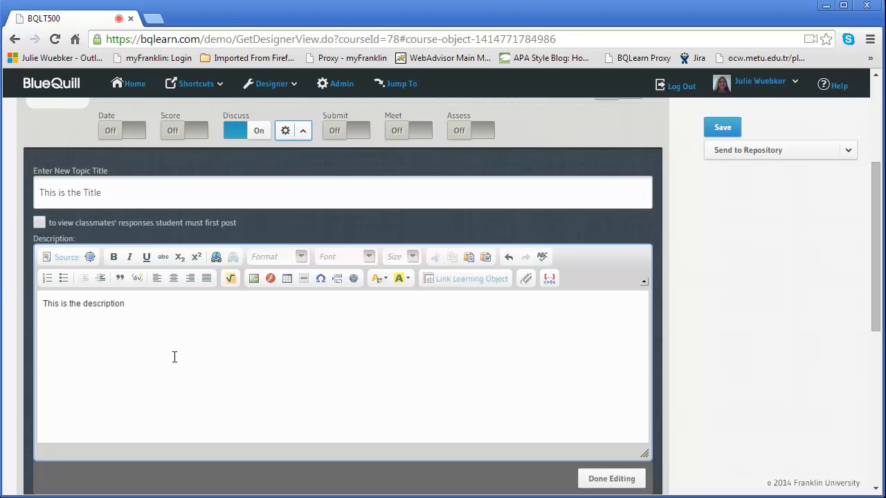
text(.)
scroll(751, 379, down, 1)
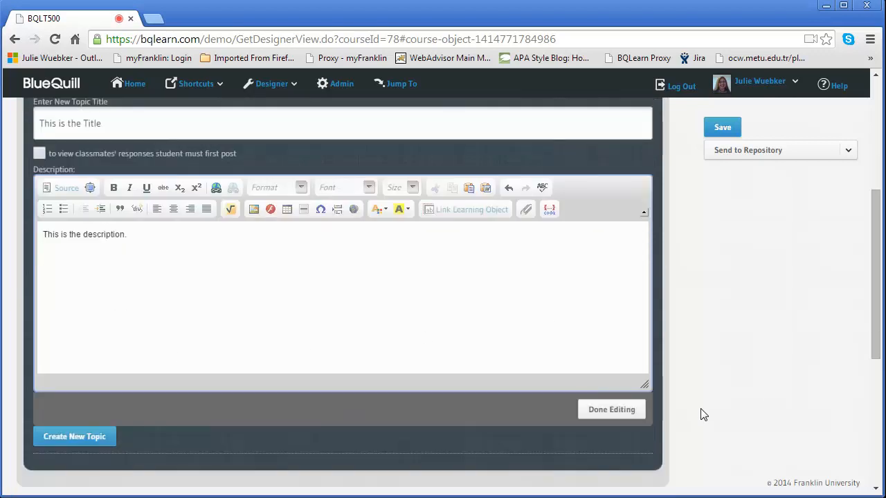
click(601, 412)
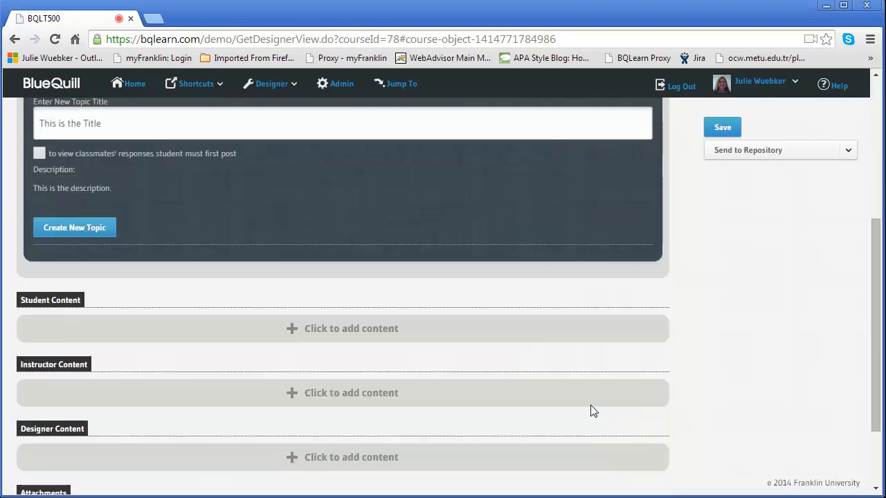
Create the drafted discussion topic and save the learning object.
scroll(558, 390, up, 2)
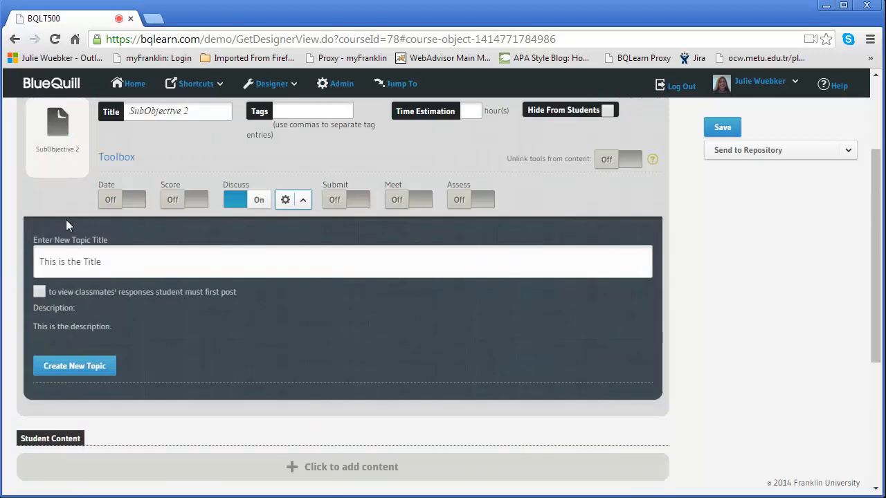
click(80, 372)
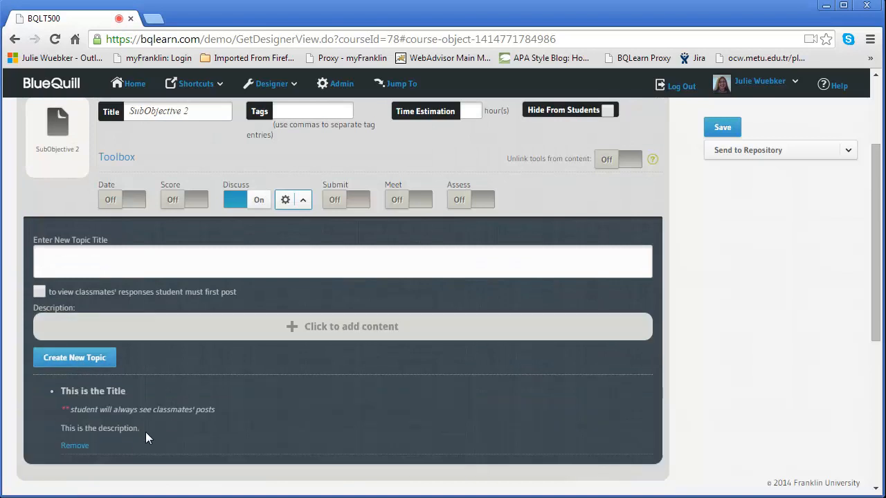
click(721, 131)
Draft a second discussion topic titled "This is the Title - 2" with the description "this is the content.".
click(99, 257)
text(This is the Title - 2)
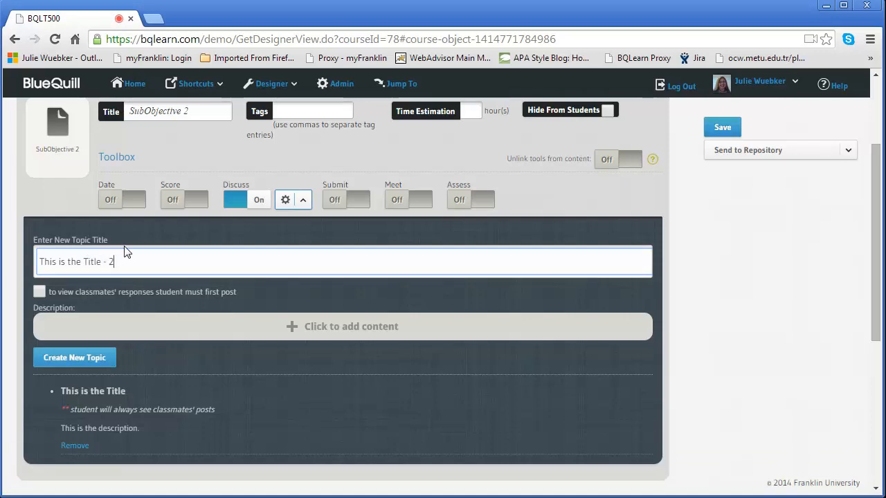
click(300, 332)
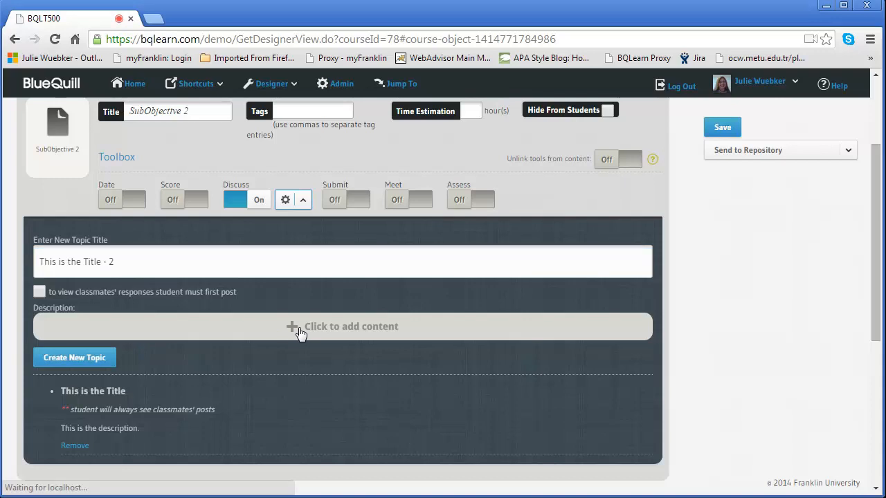
text(this is the content.)
scroll(623, 436, down, 2)
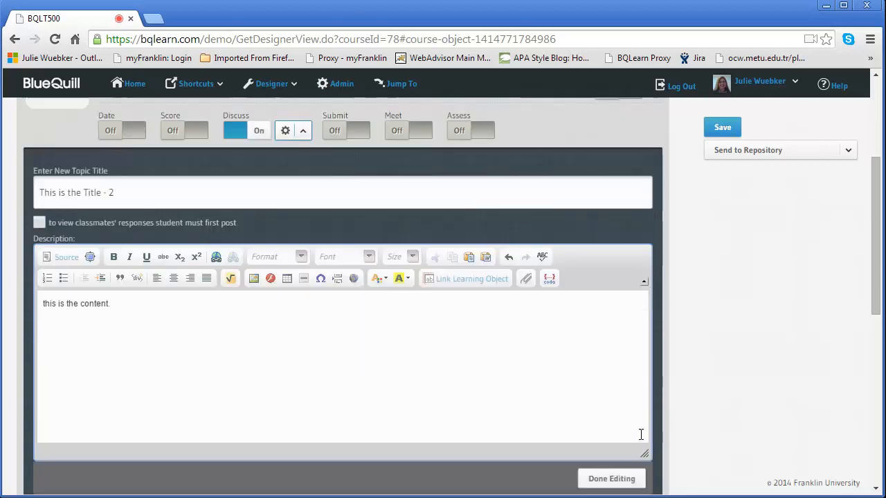
click(612, 411)
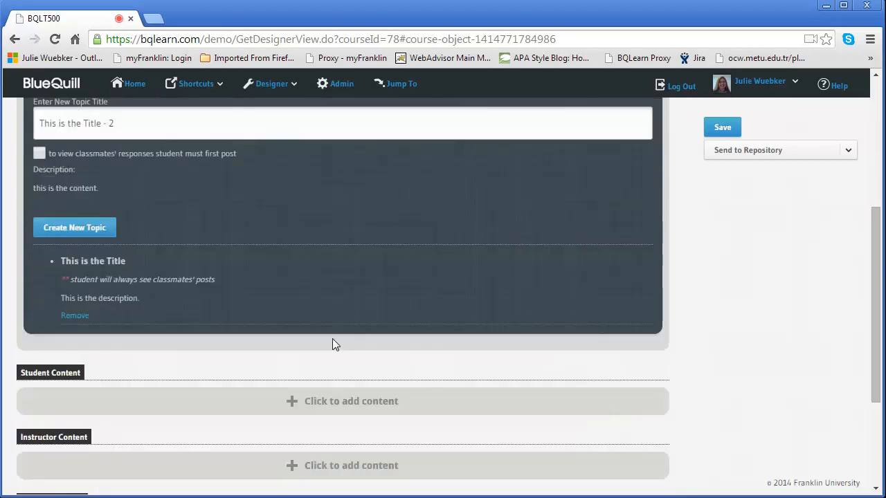
Create the second topic, requiring students to post 1 time before viewing classmates' responses, and save the learning object.
scroll(333, 344, up, 2)
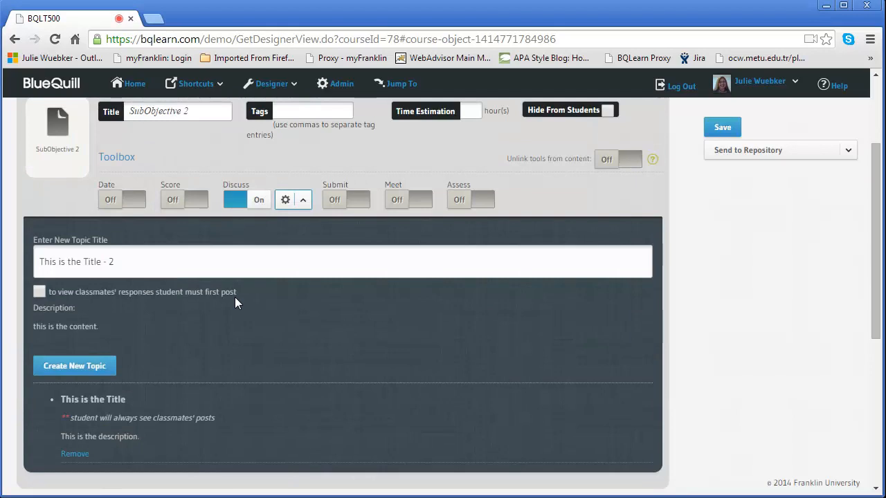
click(40, 292)
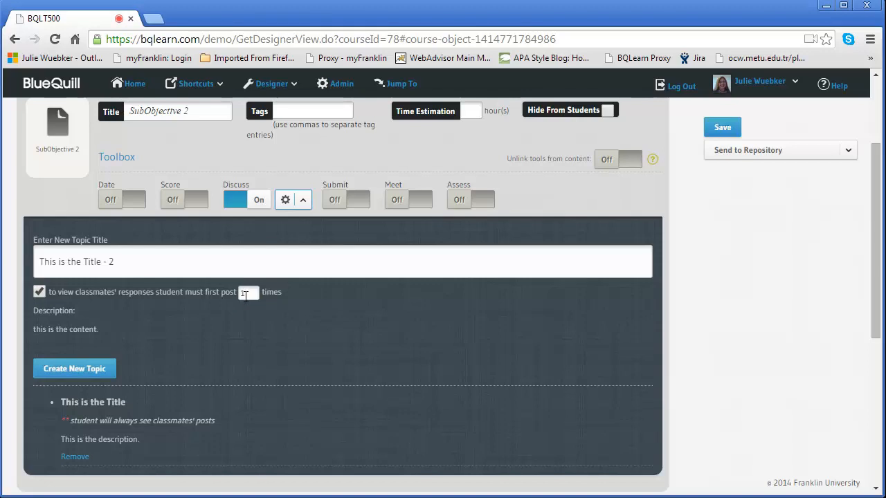
scroll(394, 251, down, 1)
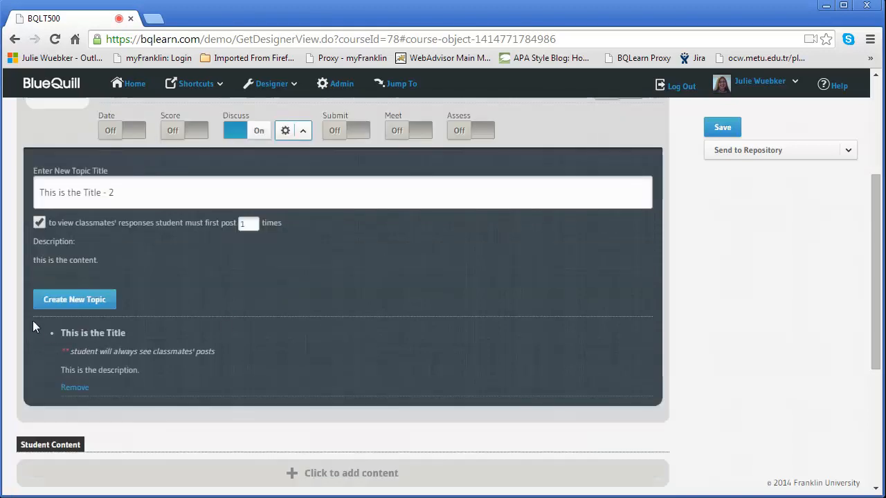
click(68, 302)
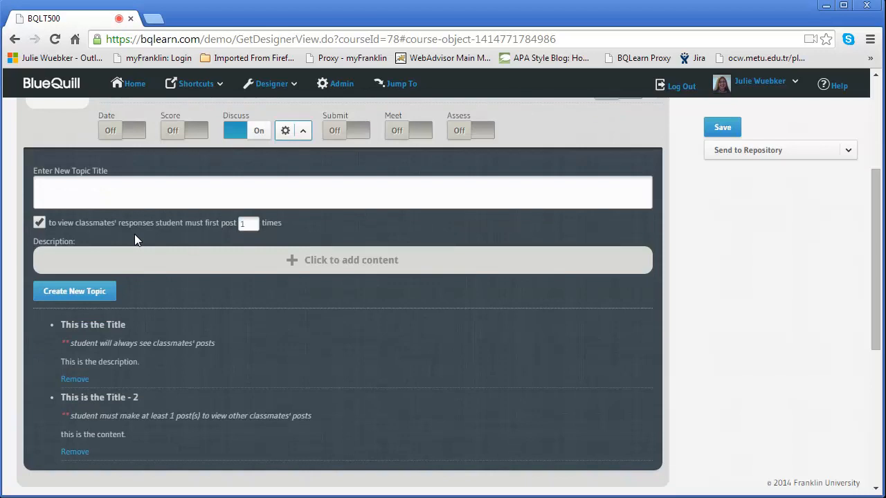
click(720, 130)
click(305, 133)
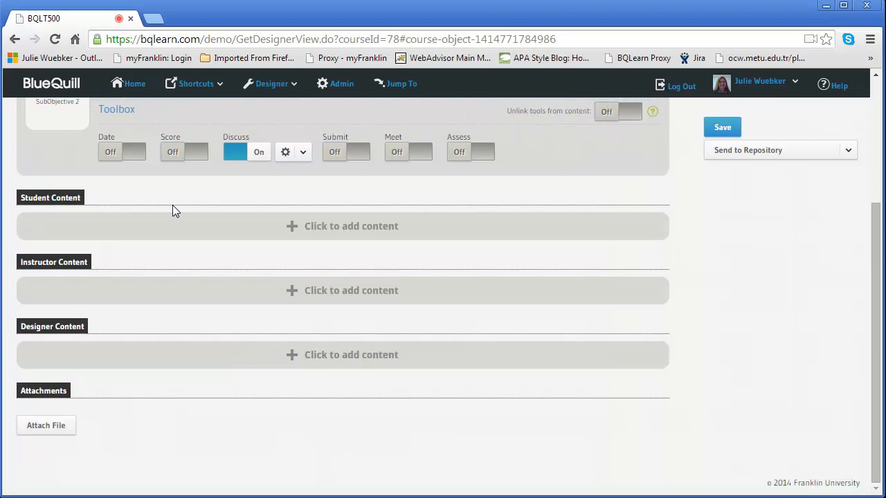
Enable the Date tool and set the start to day 3 of week 4.
click(108, 153)
click(122, 199)
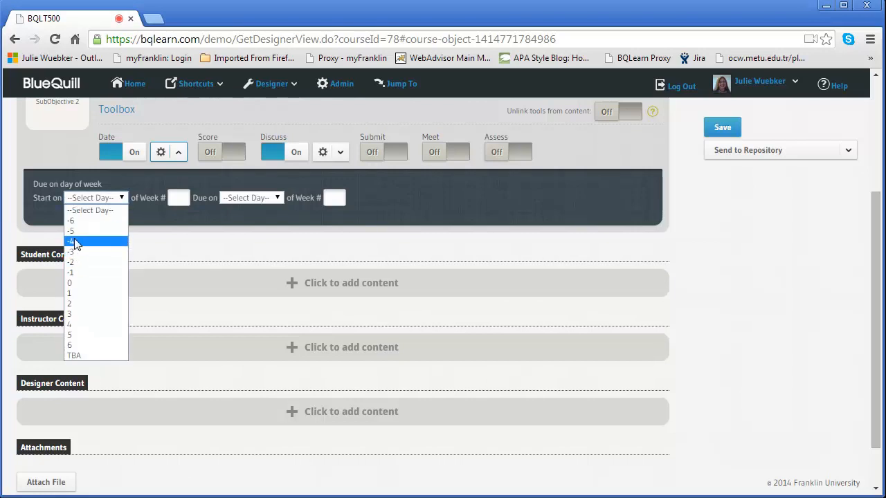
click(74, 314)
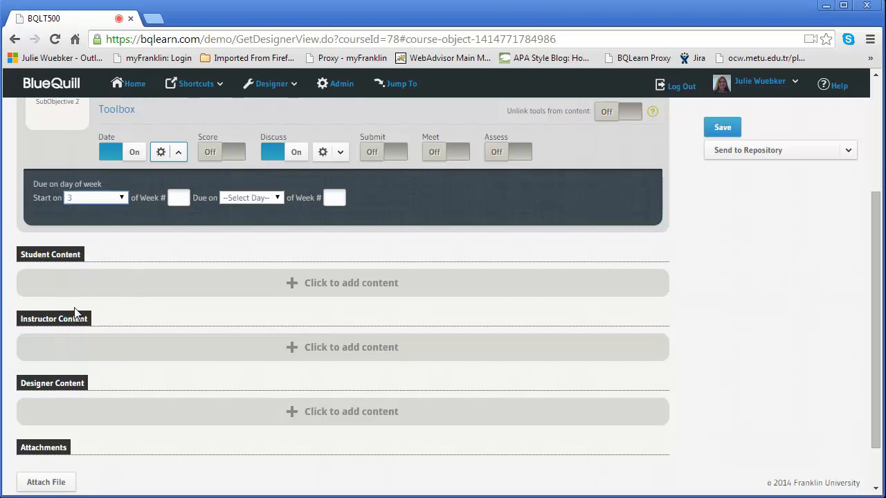
click(180, 198)
text(4)
Set the due date to day TBA of week 5 and save the learning object.
click(254, 197)
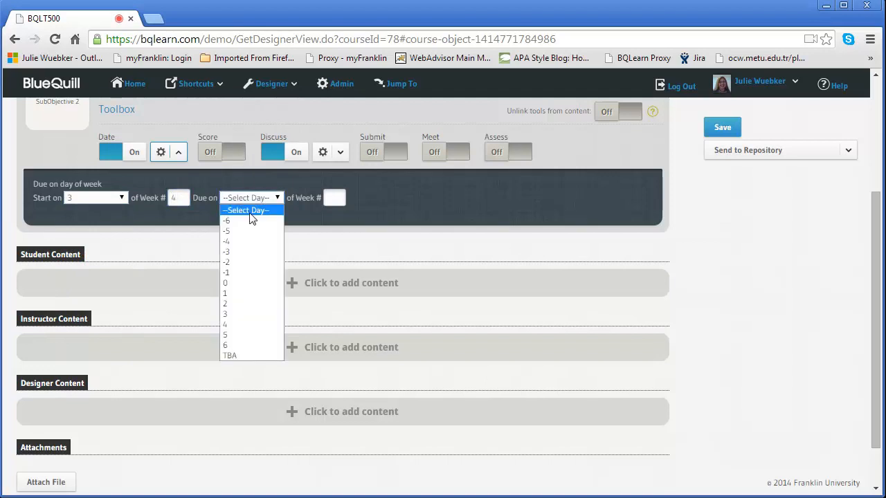
click(237, 357)
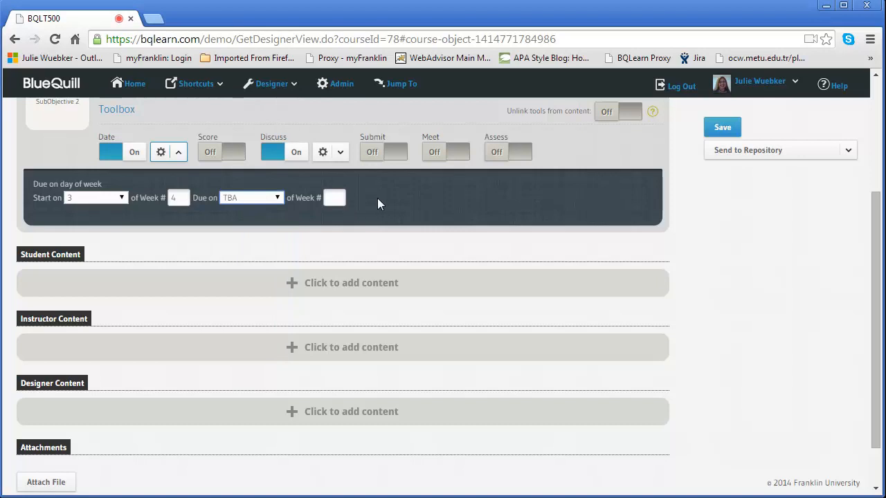
click(337, 198)
text(5)
click(723, 131)
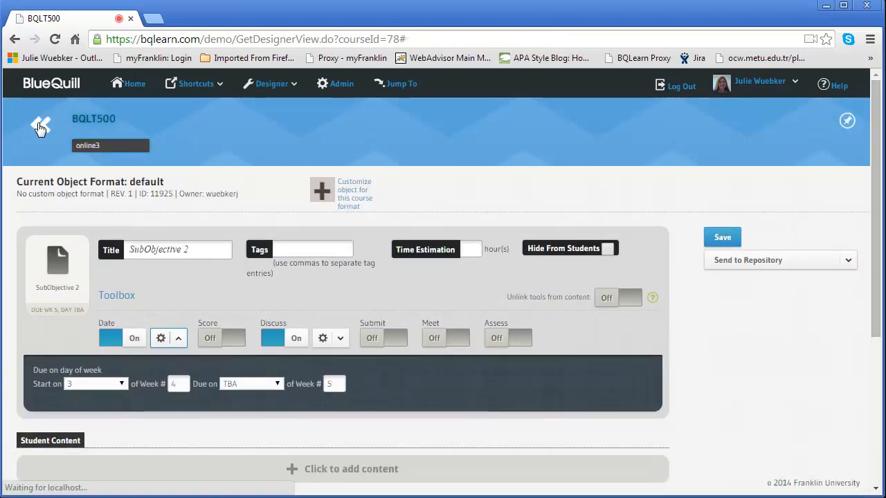
Return to the course overview and check the due date label on SubObjective 2 under Objective 1.
click(39, 127)
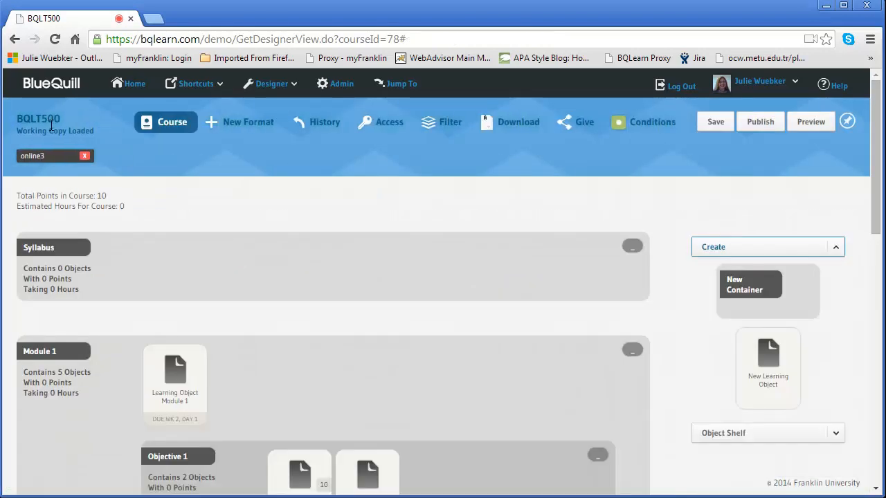
scroll(231, 200, down, 3)
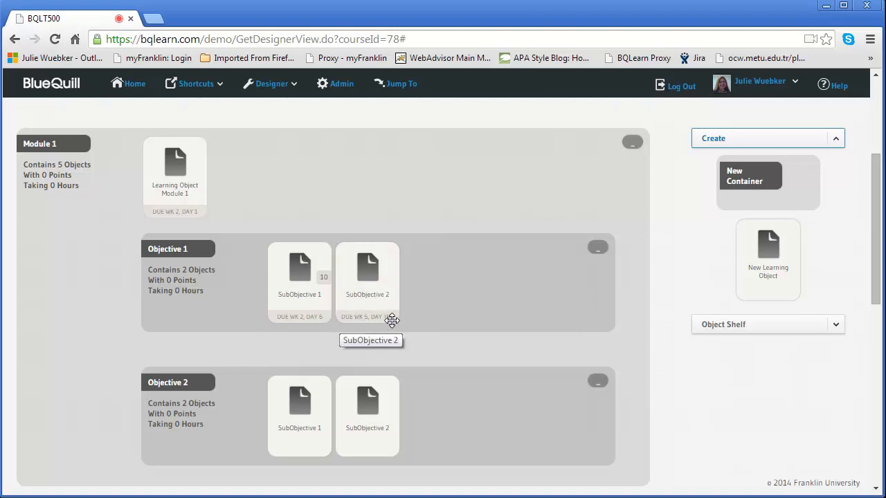
scroll(390, 317, up, 3)
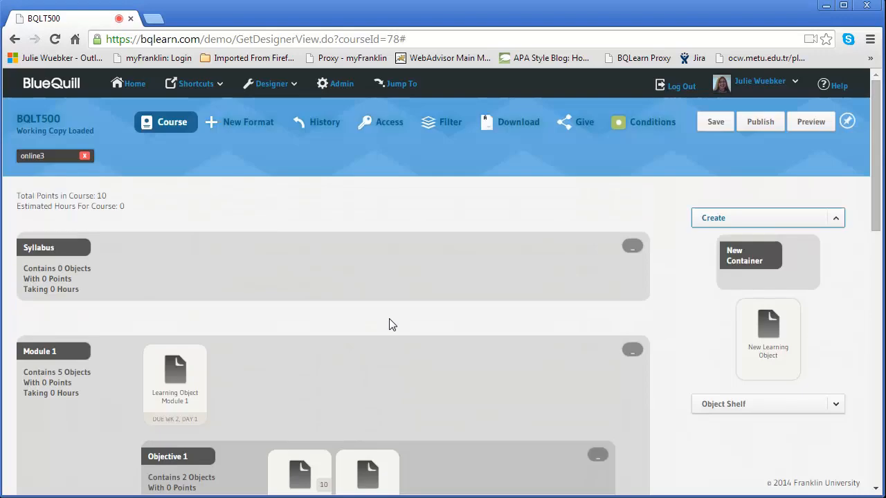
Filter the course for objects with the Discuss tool enabled and examine which ones are highlighted.
click(430, 131)
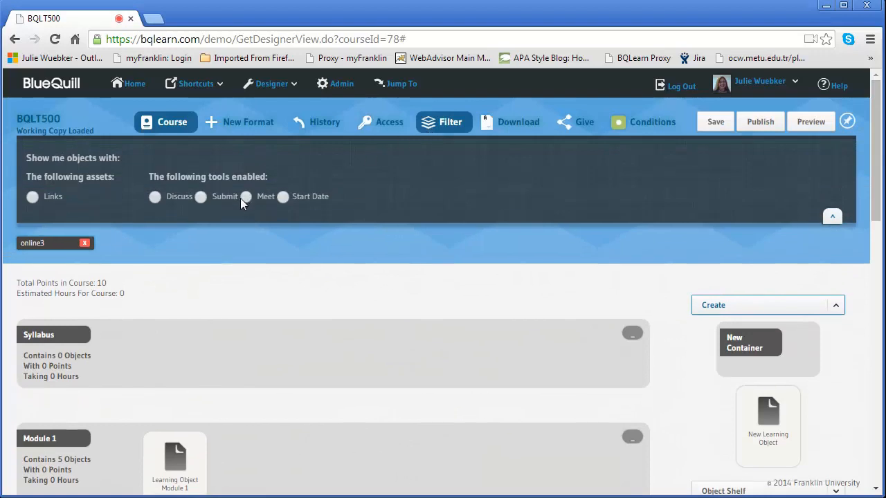
click(154, 196)
scroll(643, 269, down, 1)
scroll(639, 269, down, 2)
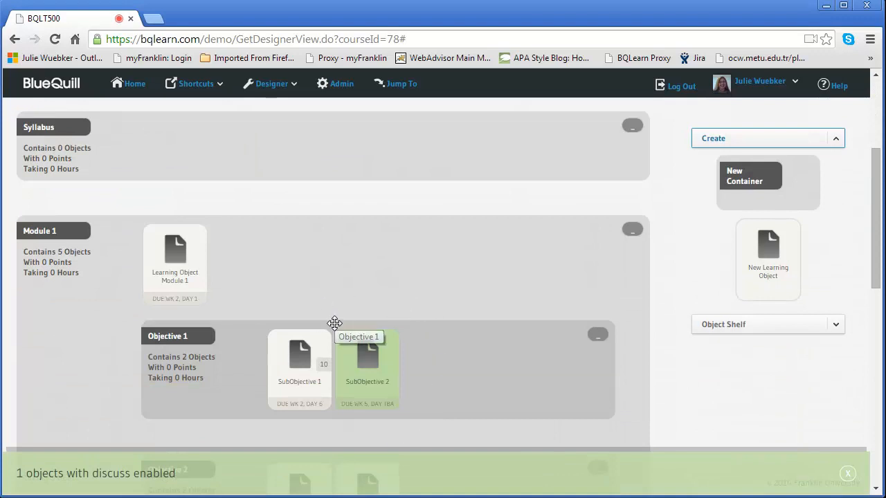
scroll(347, 321, up, 3)
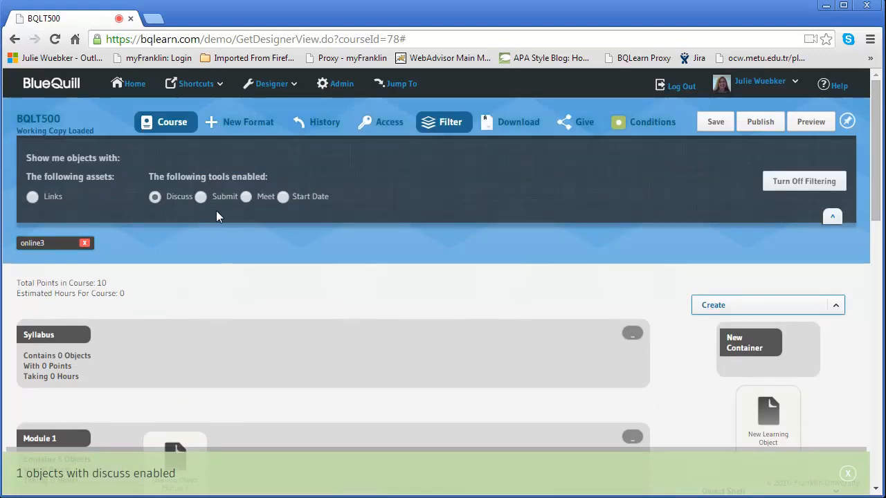
Turn off object filtering, close the filter options and look over the course overview.
click(794, 182)
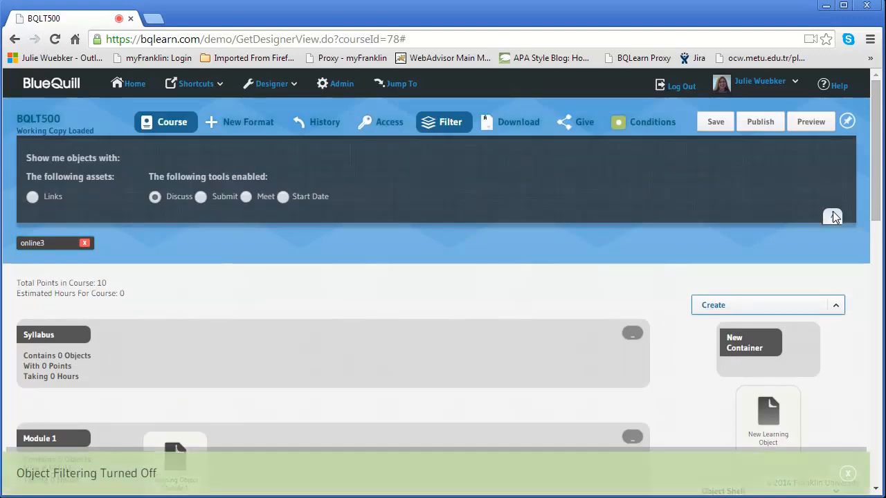
scroll(483, 315, down, 1)
scroll(483, 315, down, 1)
scroll(488, 311, up, 2)
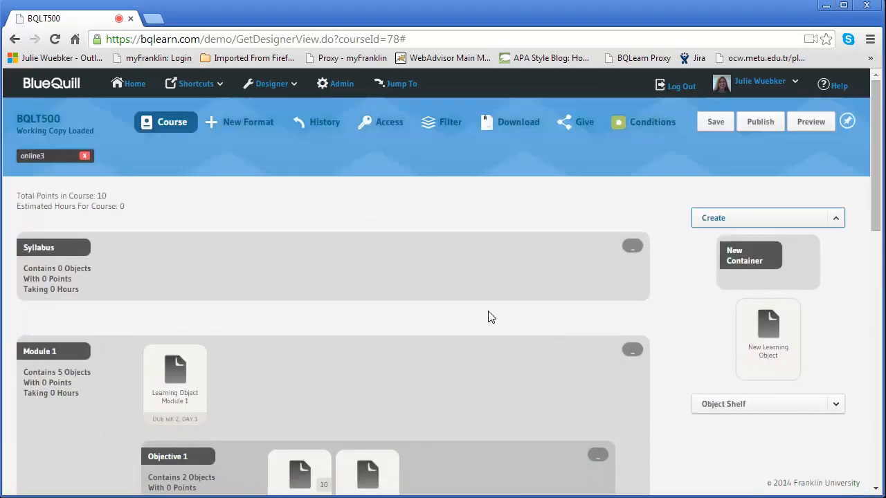